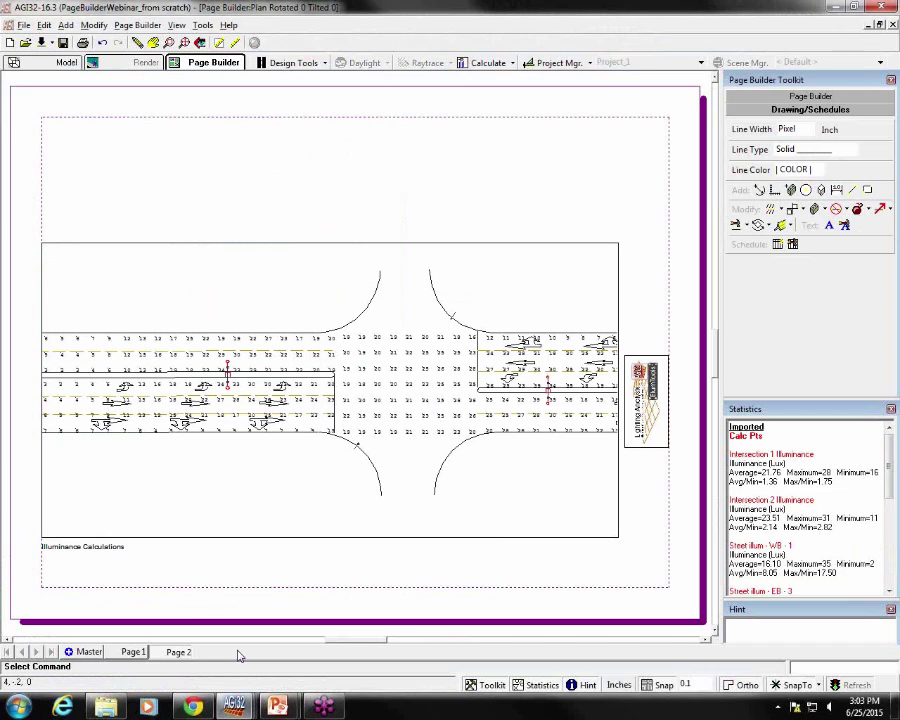
Switch the toolkit from Drawing/Schedules to Page Builder, showing Page 2's illuminance plan layout.
{"action": "left_click", "coordinate": [760, 97]}
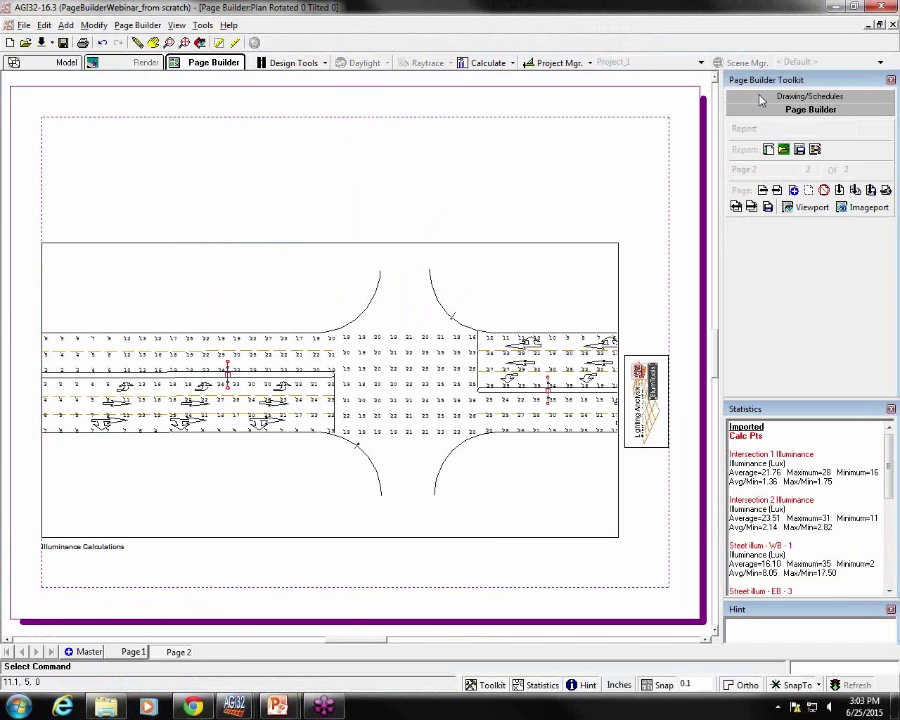
{"action": "left_click", "coordinate": [825, 191]}
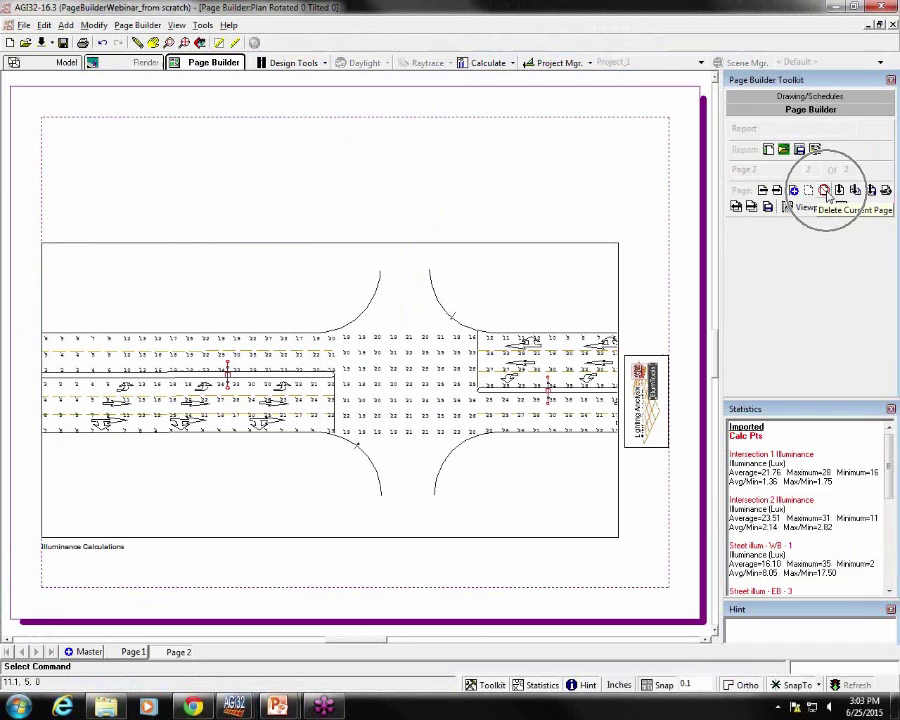
{"action": "left_click", "coordinate": [768, 207]}
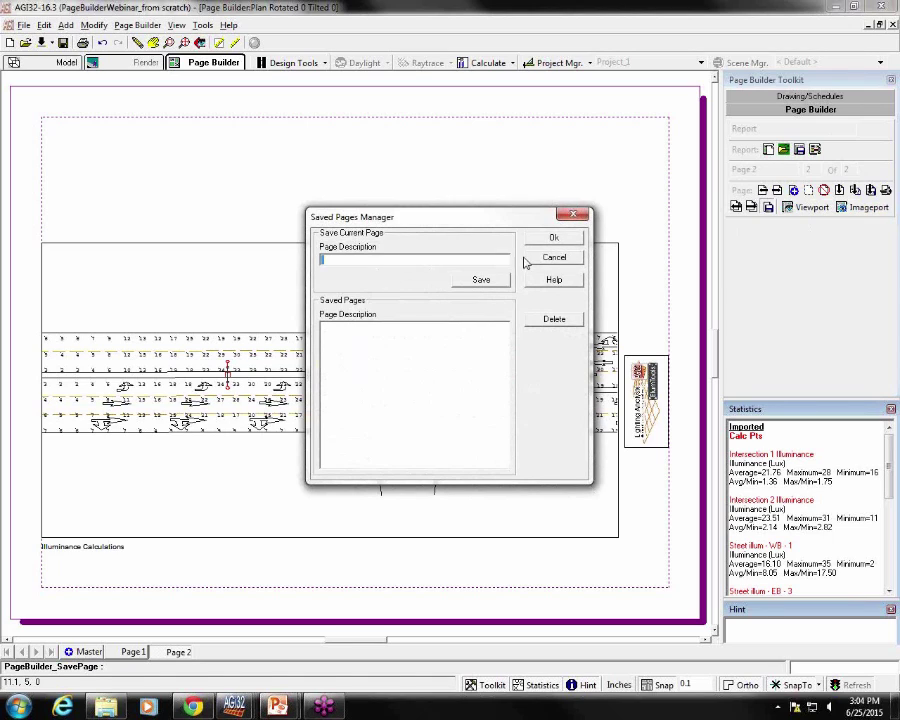
{"action": "left_click", "coordinate": [554, 260]}
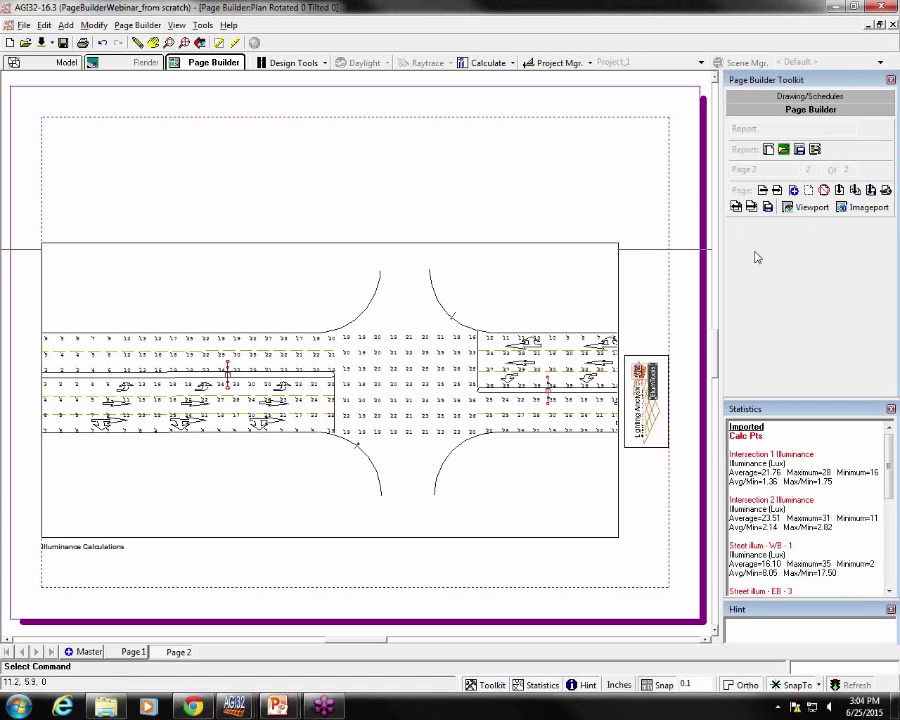
{"action": "left_click", "coordinate": [872, 191]}
Open Report Properties, listing Page 2 as Letter, Landscape, with 0.5-inch margins.
{"action": "left_click", "coordinate": [887, 194]}
{"action": "left_click", "coordinate": [741, 213]}
{"action": "left_click", "coordinate": [815, 150]}
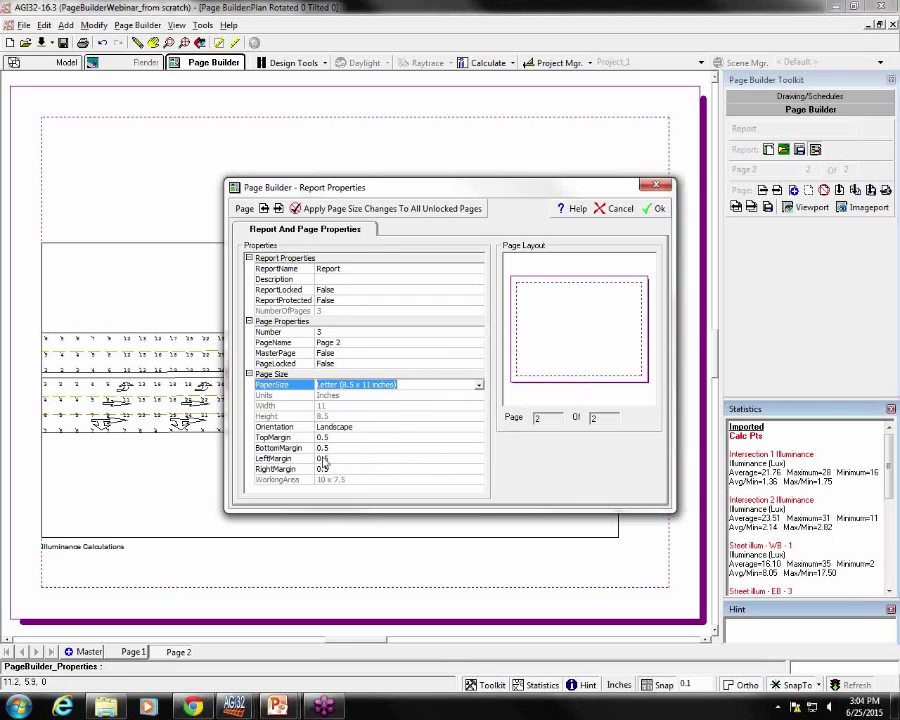
Set ReportLocked to True and open the value choices for ReportProtected.
{"action": "left_click", "coordinate": [350, 290]}
{"action": "left_click", "coordinate": [479, 290]}
{"action": "left_click", "coordinate": [434, 305]}
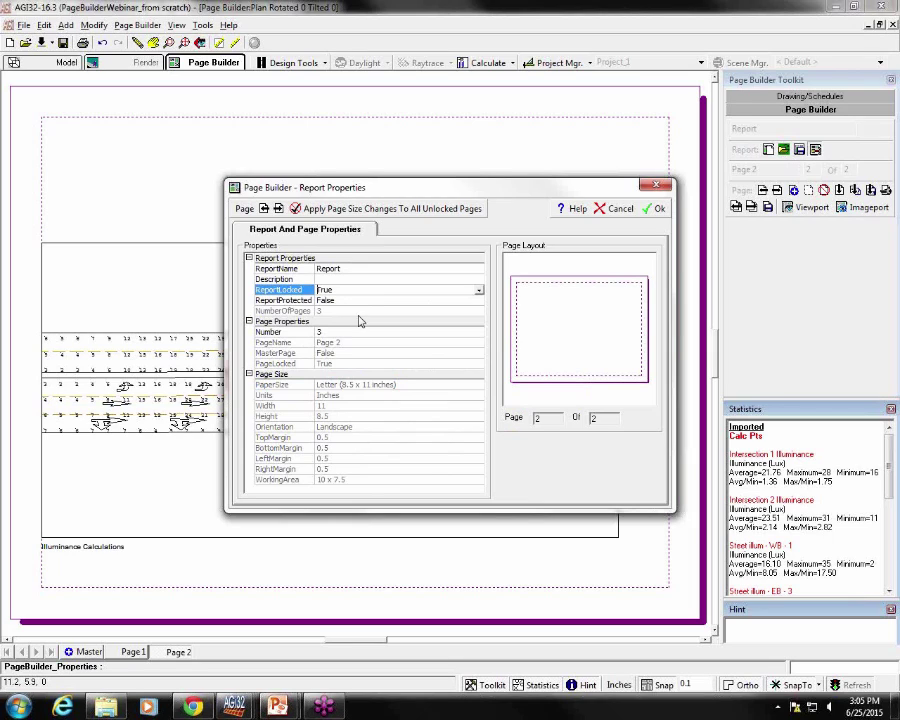
{"action": "left_click", "coordinate": [456, 300]}
{"action": "left_click", "coordinate": [479, 300]}
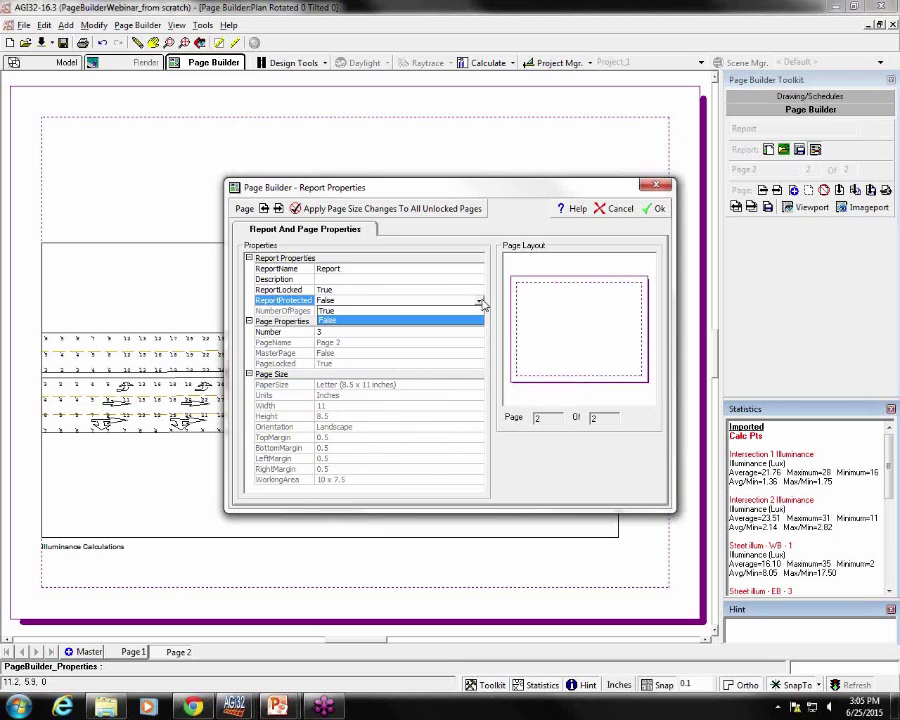
Cancel the ReportProtected password prompt, leaving it False, and close Report Properties.
{"action": "left_click", "coordinate": [430, 310]}
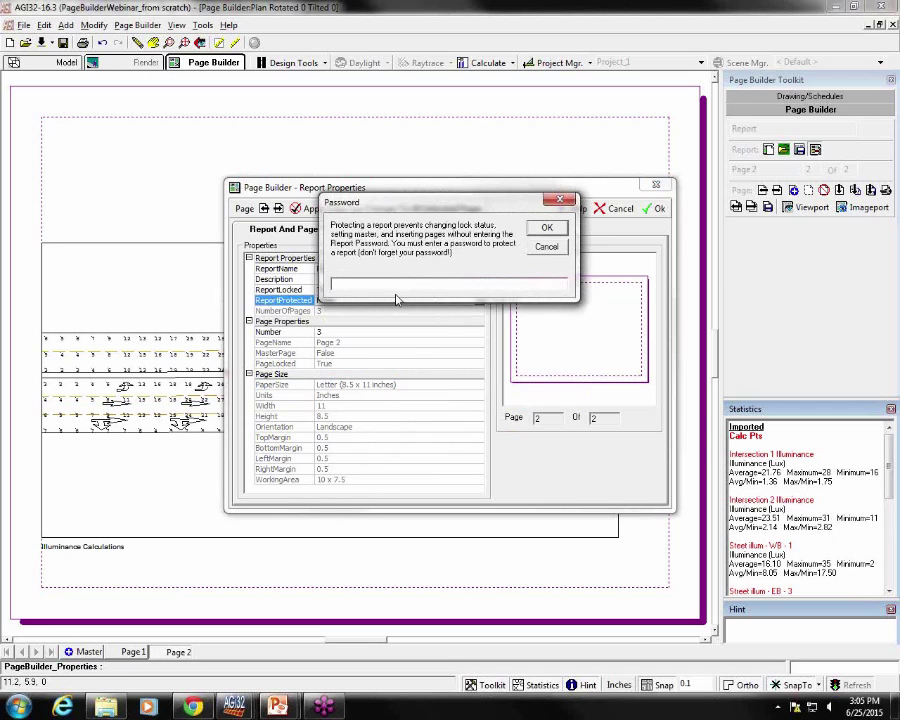
{"action": "left_click", "coordinate": [546, 248]}
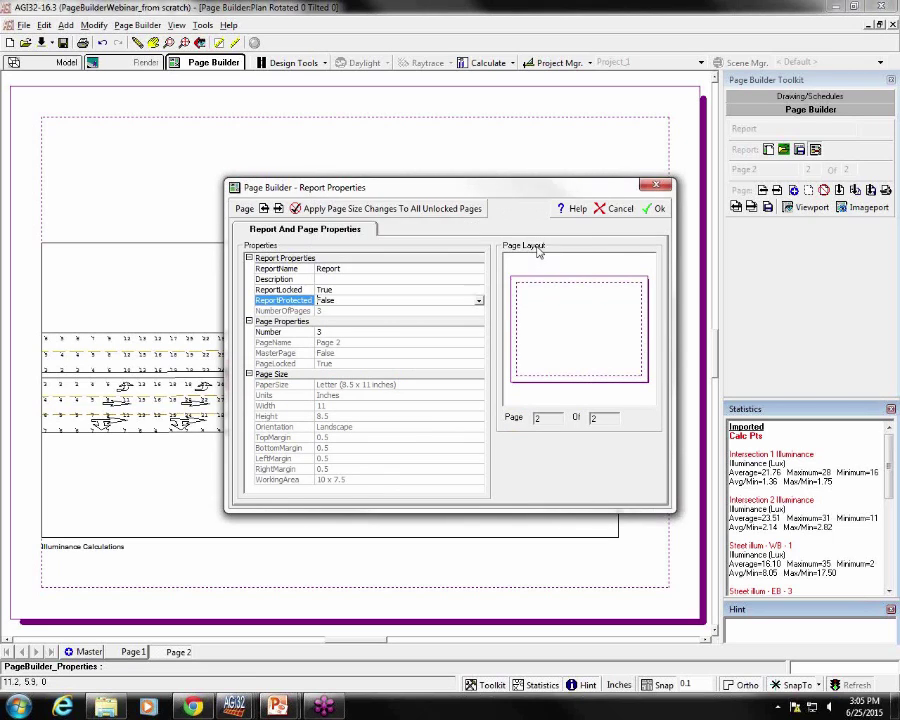
{"action": "left_click", "coordinate": [620, 209]}
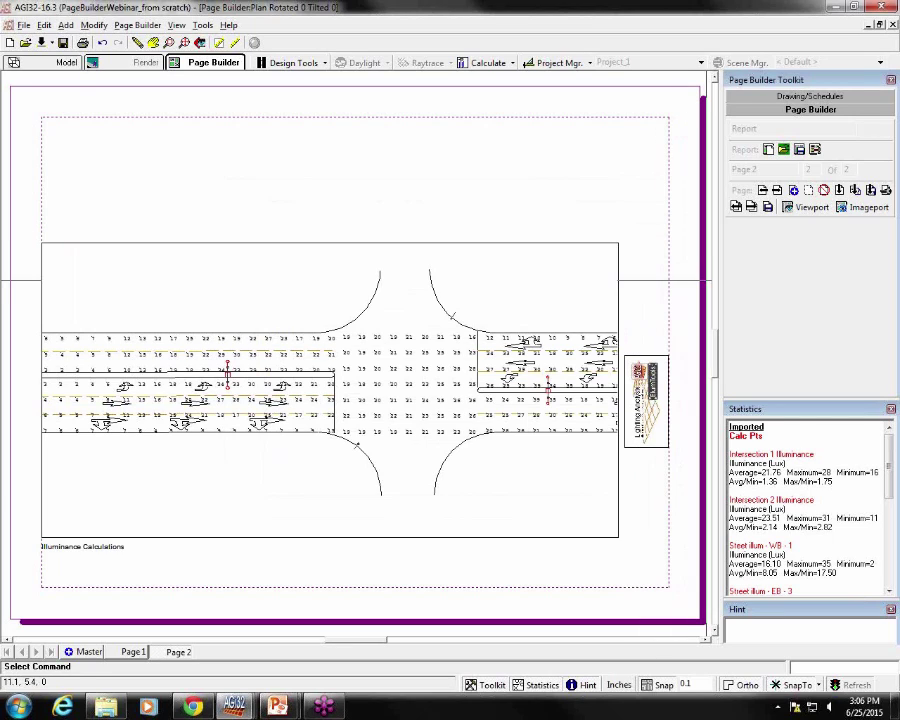
{"action": "left_click", "coordinate": [800, 151]}
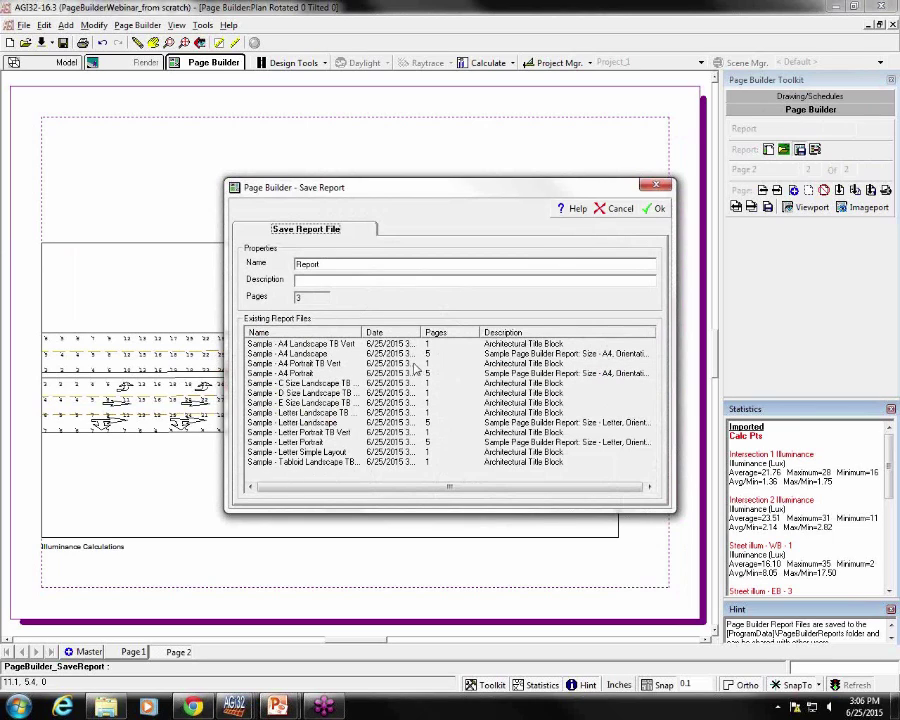
{"action": "left_click", "coordinate": [624, 210]}
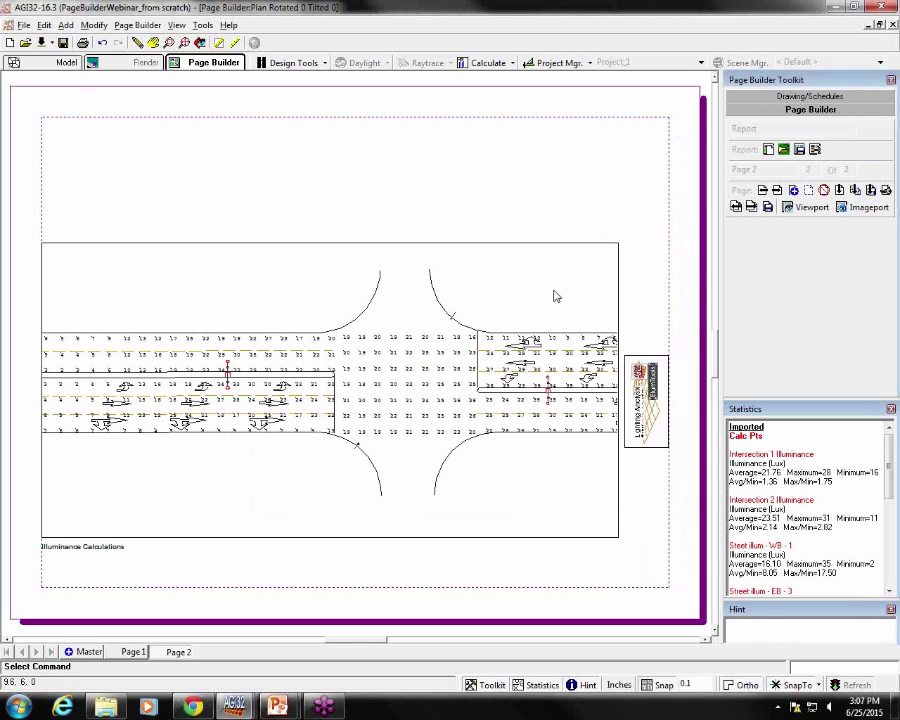
Open C:\ProgramData\AGI32 in a file browser via System Settings' File System Program Data button.
{"action": "left_click", "coordinate": [255, 44]}
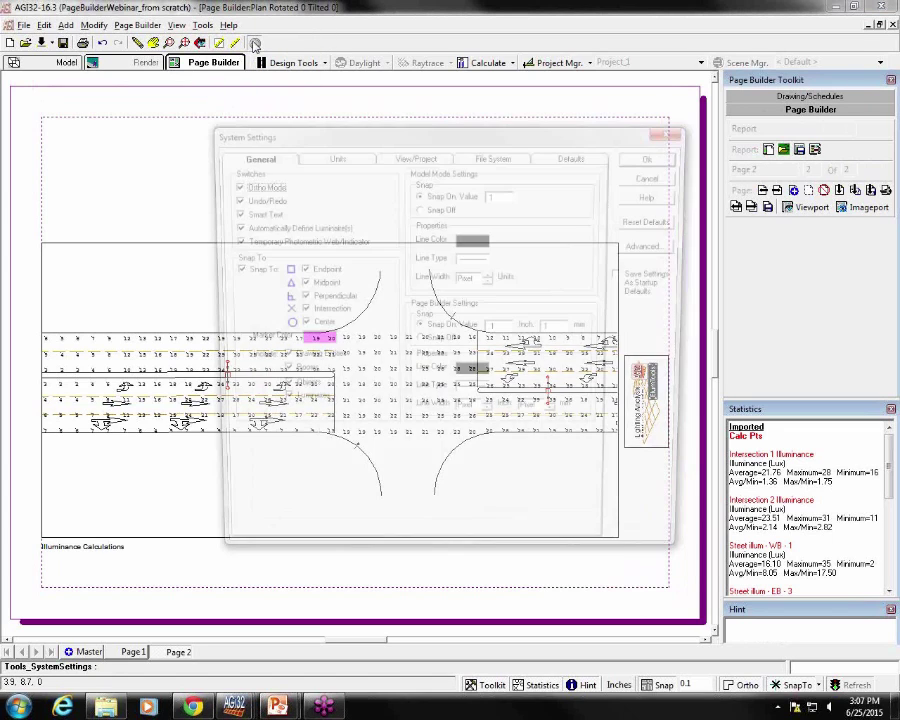
{"action": "left_click", "coordinate": [505, 158]}
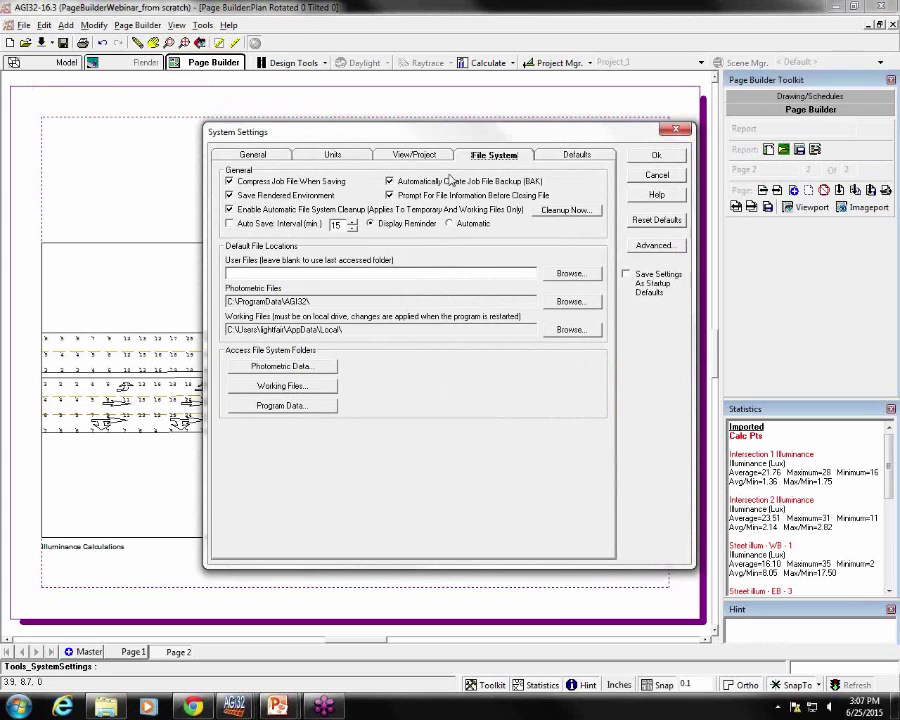
{"action": "left_click", "coordinate": [283, 411]}
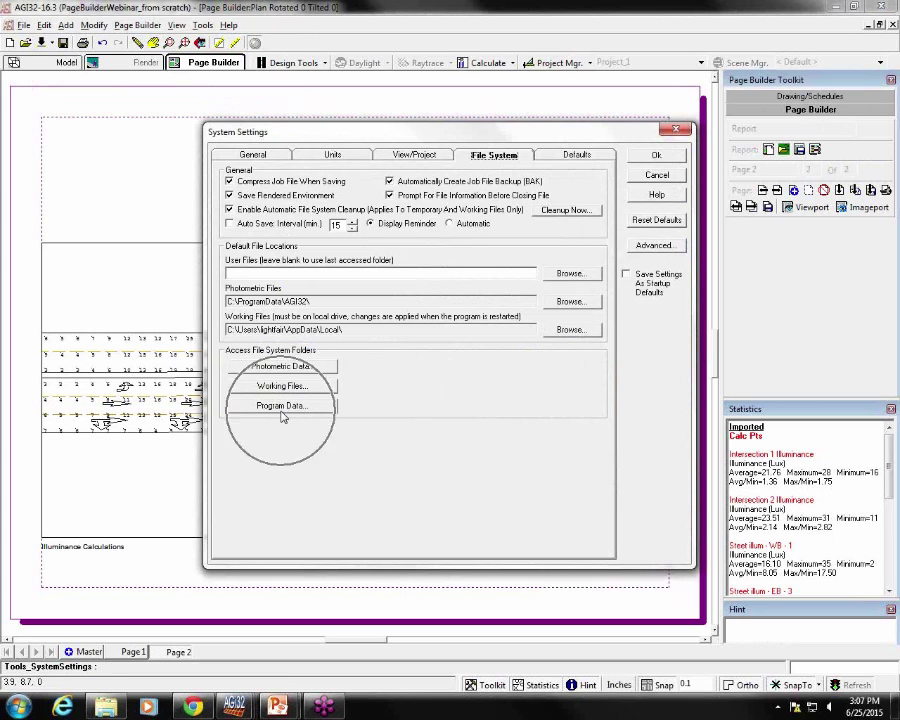
{"action": "left_click", "coordinate": [283, 406]}
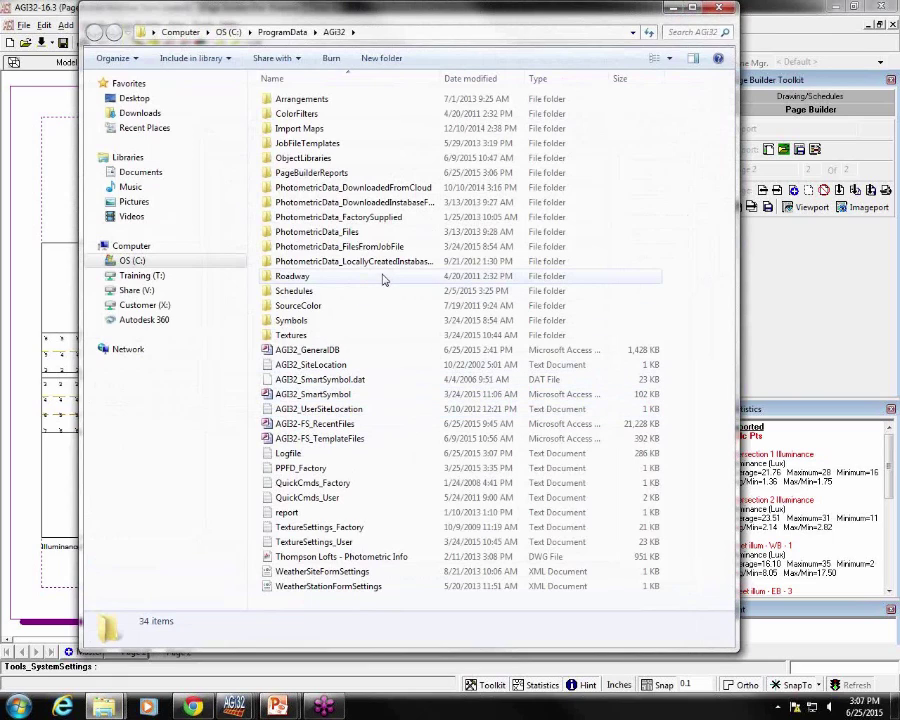
Browse the PageBuilderReports folder's sample PBR reports and logo images, then close Explorer.
{"action": "left_click", "coordinate": [303, 174]}
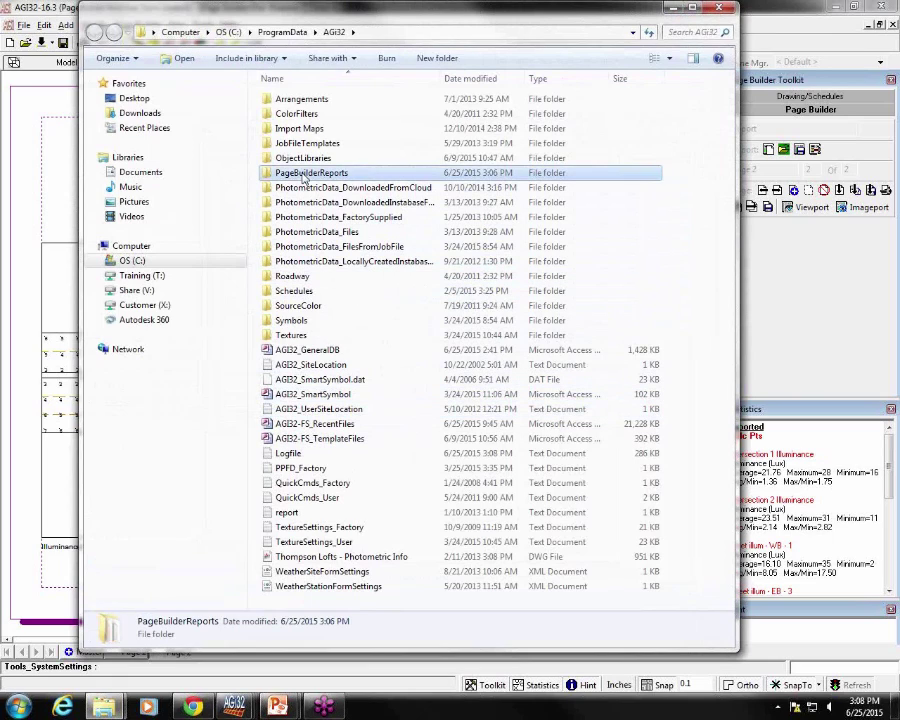
{"action": "double_click", "coordinate": [303, 175]}
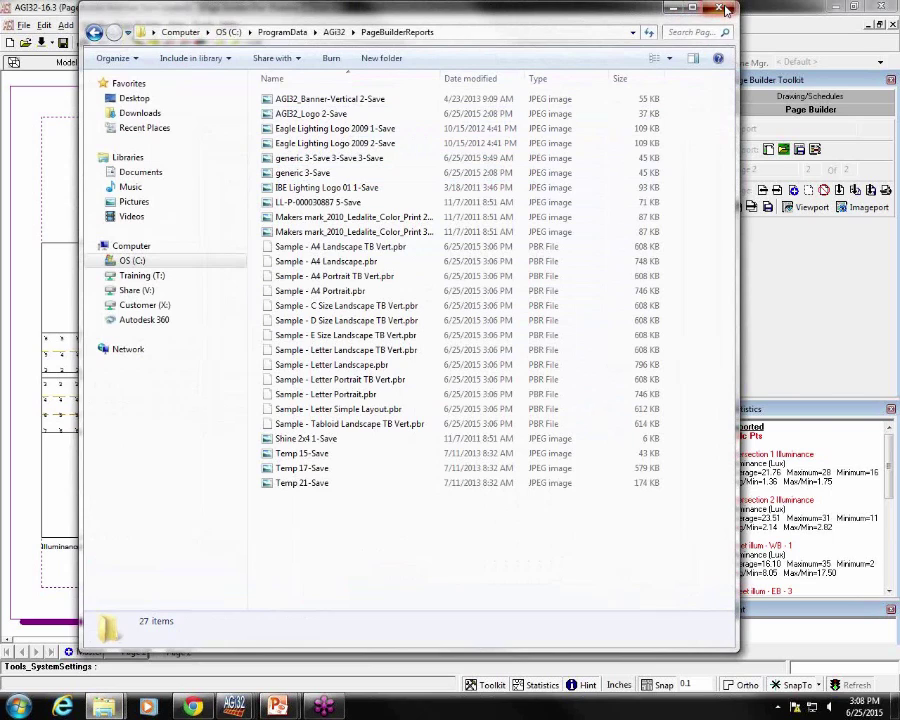
{"action": "left_click", "coordinate": [725, 9]}
Dismiss System Settings, then open Print Report's Print Setup with the printer list showing.
{"action": "left_click", "coordinate": [655, 175]}
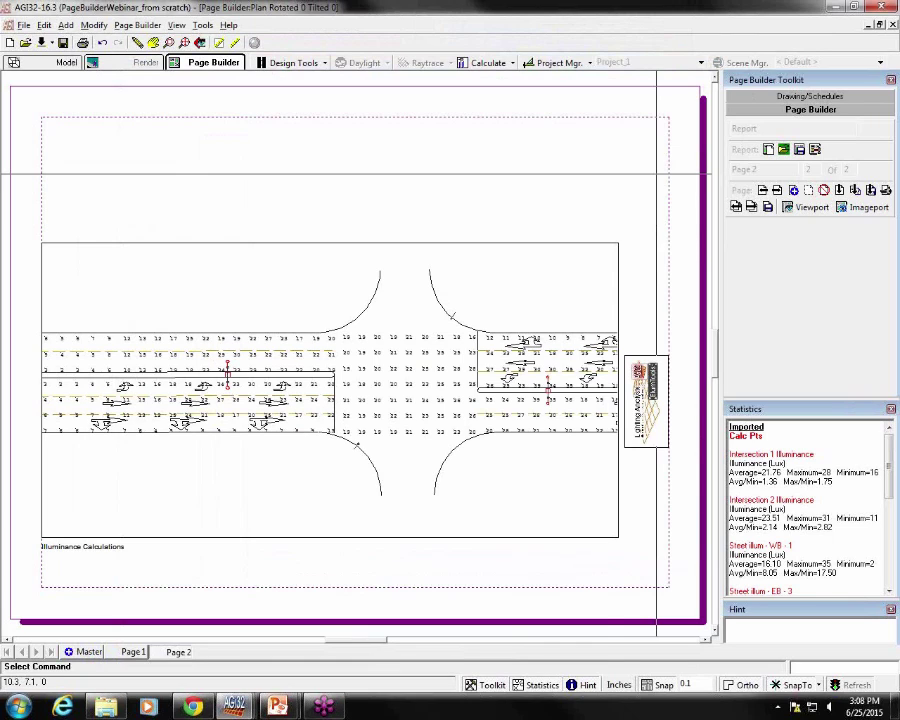
{"action": "left_click", "coordinate": [83, 43]}
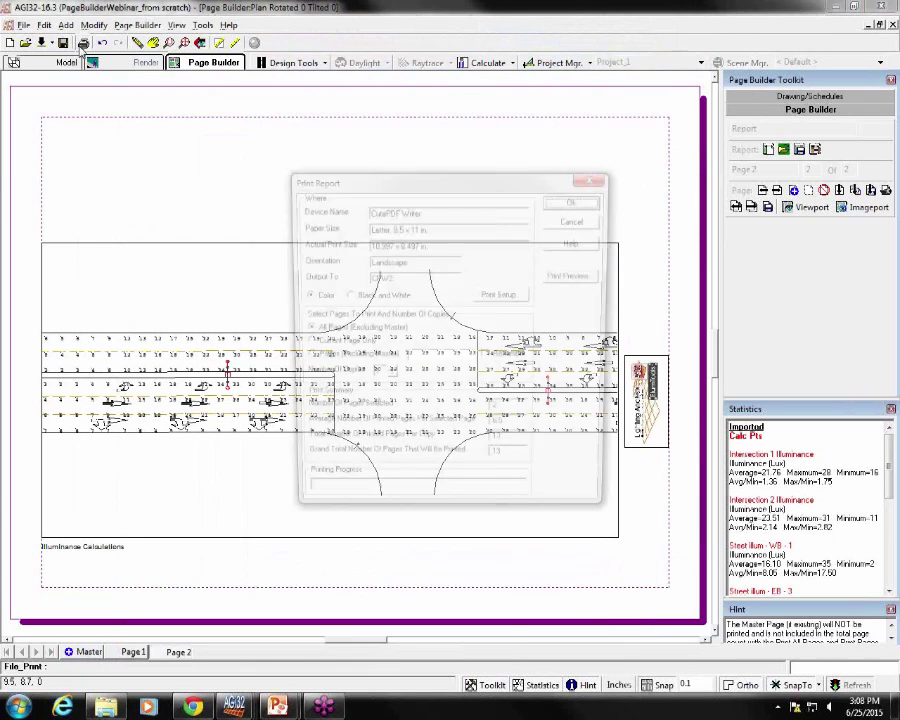
{"action": "left_click", "coordinate": [497, 297]}
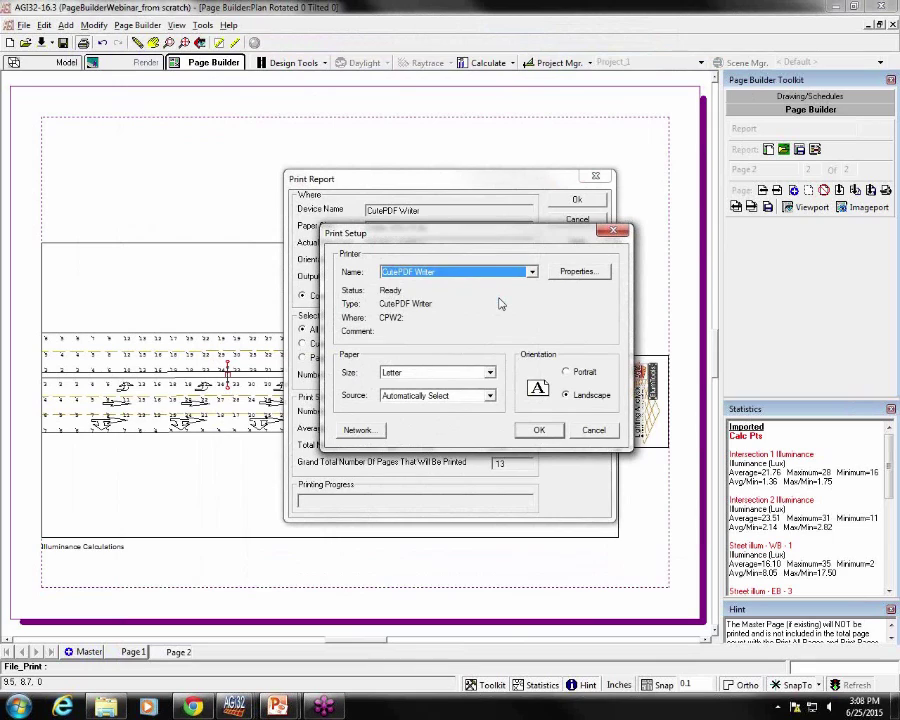
{"action": "left_click", "coordinate": [531, 272]}
Choose CutePDF Writer with Letter 8.5 x 11 in landscape paper and confirm.
{"action": "left_click", "coordinate": [510, 304]}
{"action": "left_click", "coordinate": [550, 430]}
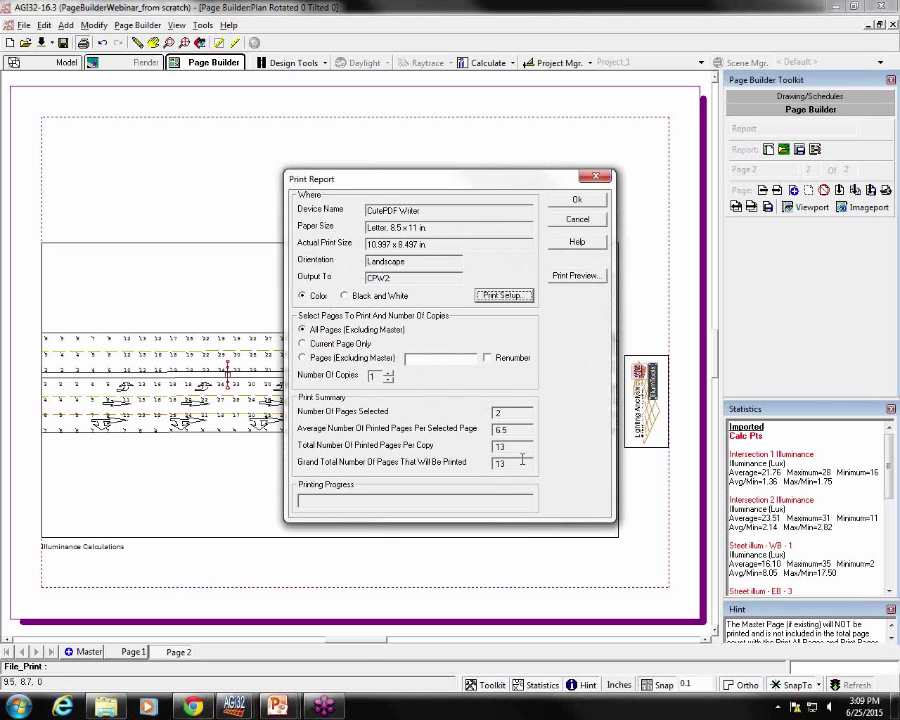
{"action": "left_click", "coordinate": [583, 275]}
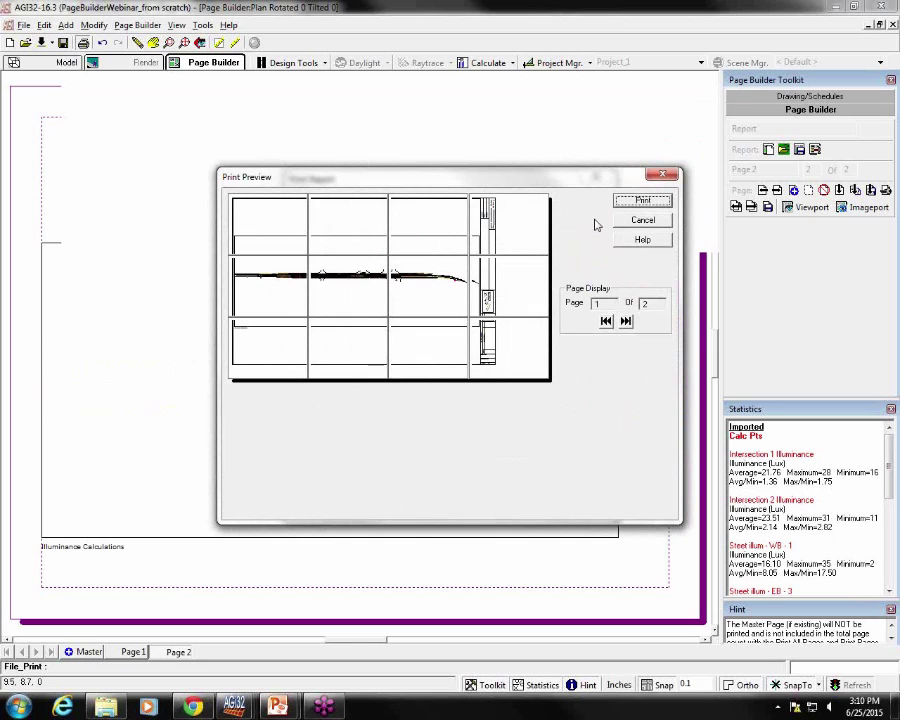
{"action": "left_click", "coordinate": [626, 321]}
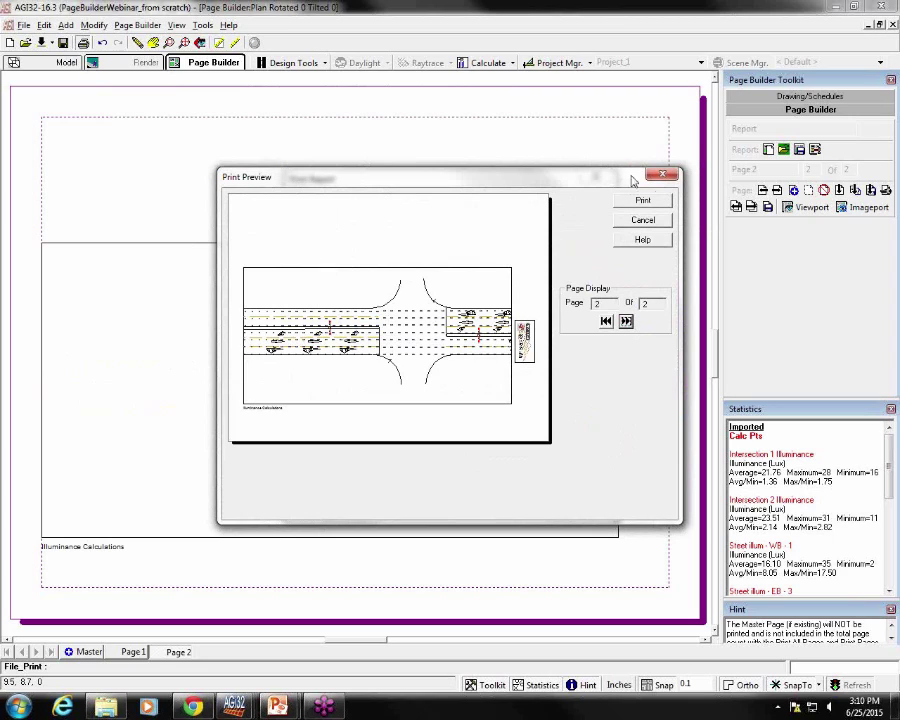
{"action": "left_click", "coordinate": [642, 220]}
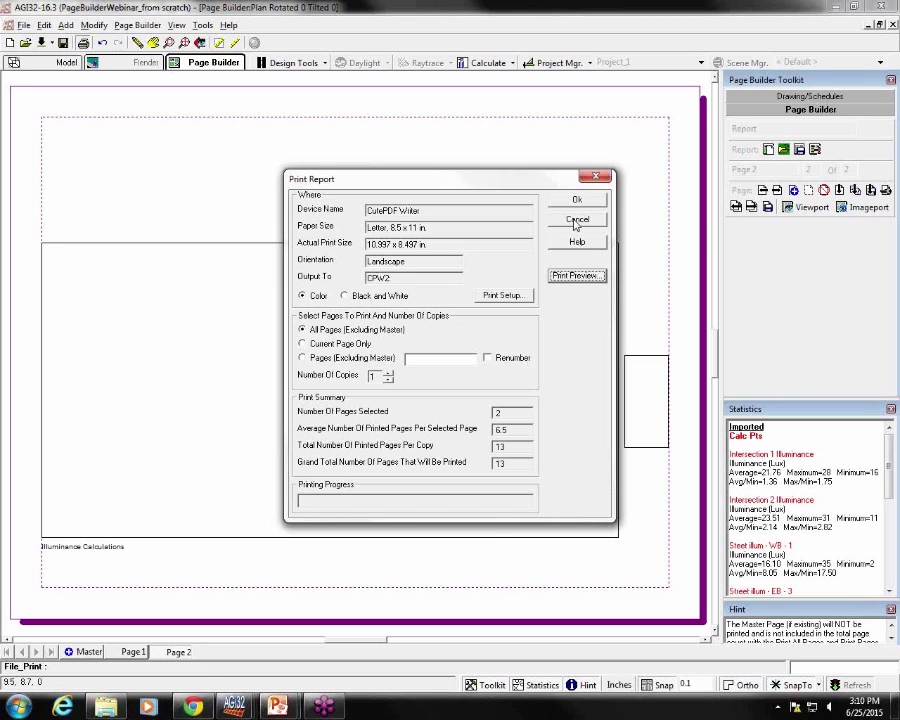
Cancel Print Report and open Help > Contents and Index.
{"action": "left_click", "coordinate": [577, 221]}
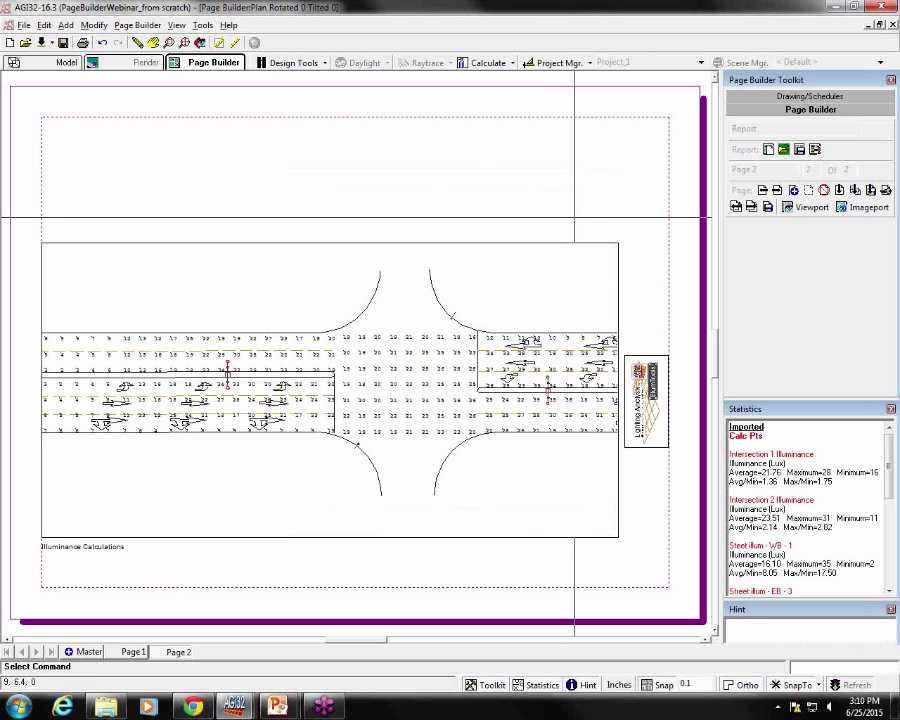
{"action": "left_click", "coordinate": [230, 27]}
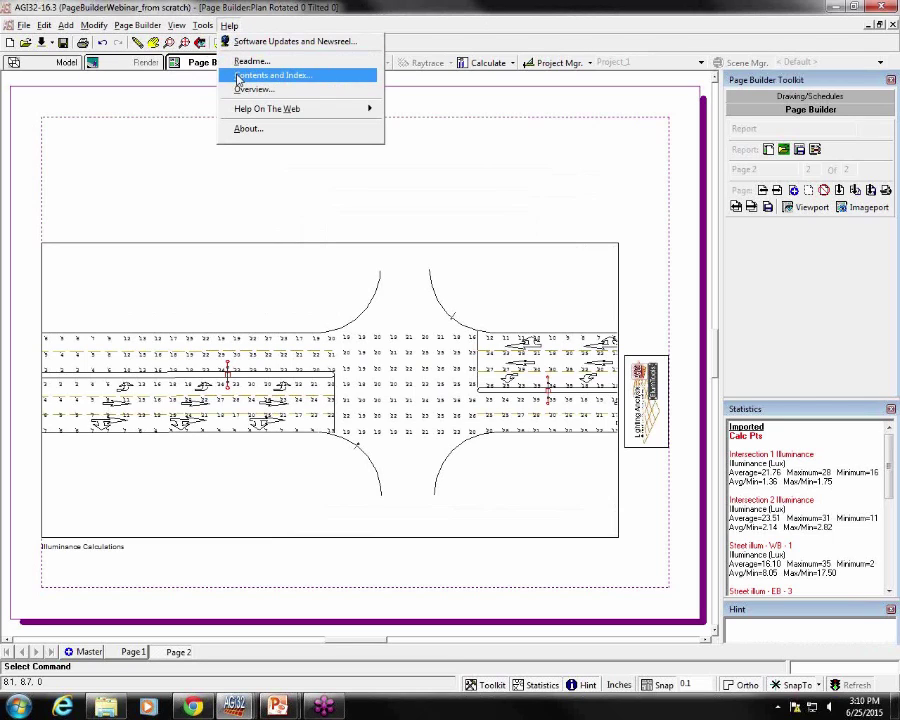
{"action": "left_click", "coordinate": [238, 77]}
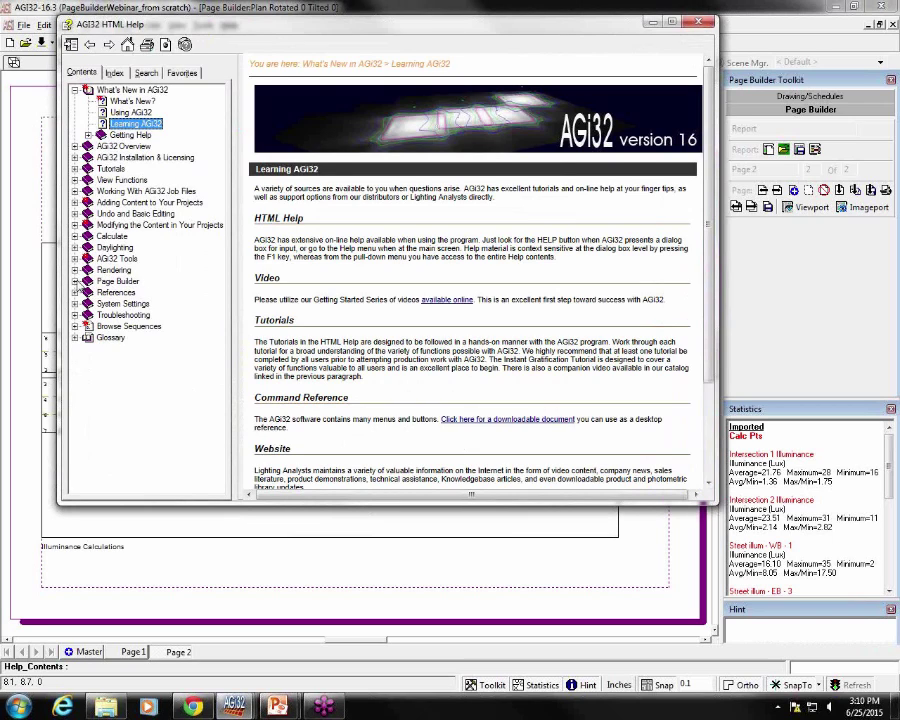
Expand the Page Builder, Viewports and Imageports topics in the help contents.
{"action": "left_click", "coordinate": [75, 281]}
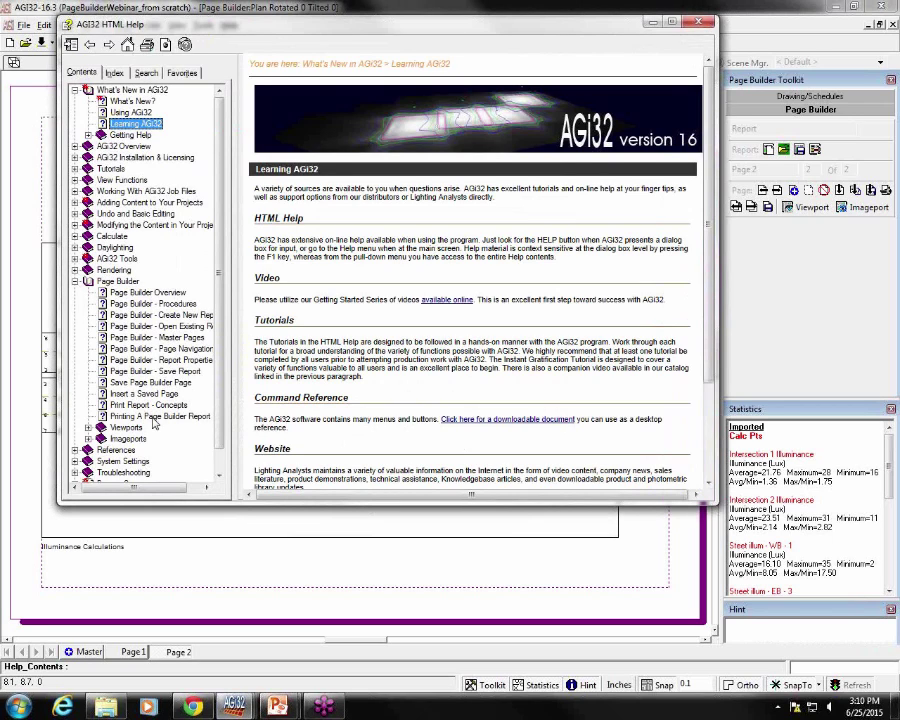
{"action": "left_click", "coordinate": [118, 427]}
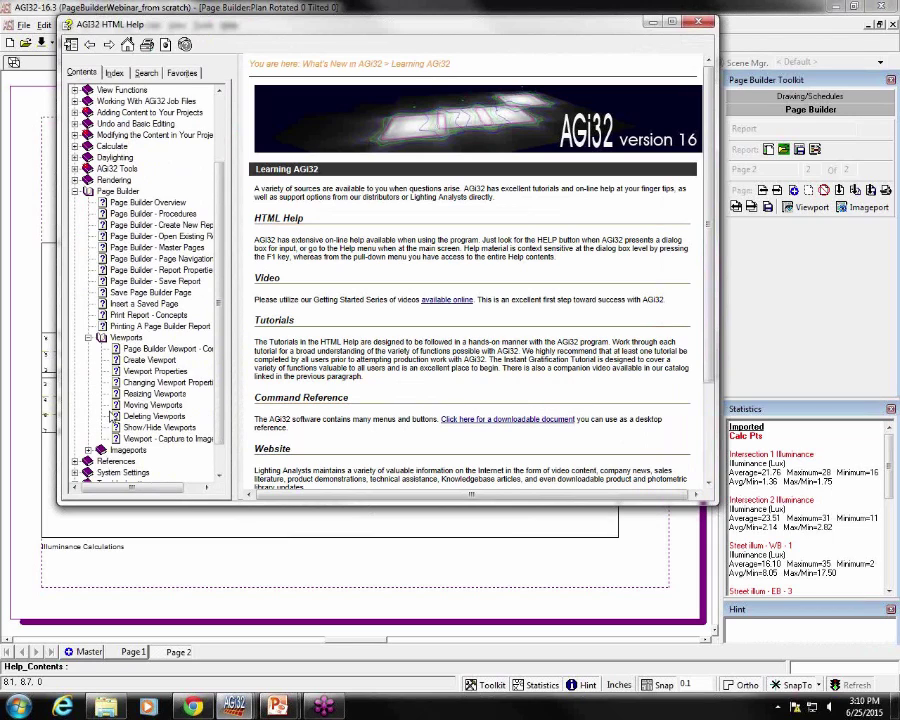
{"action": "left_click", "coordinate": [118, 450]}
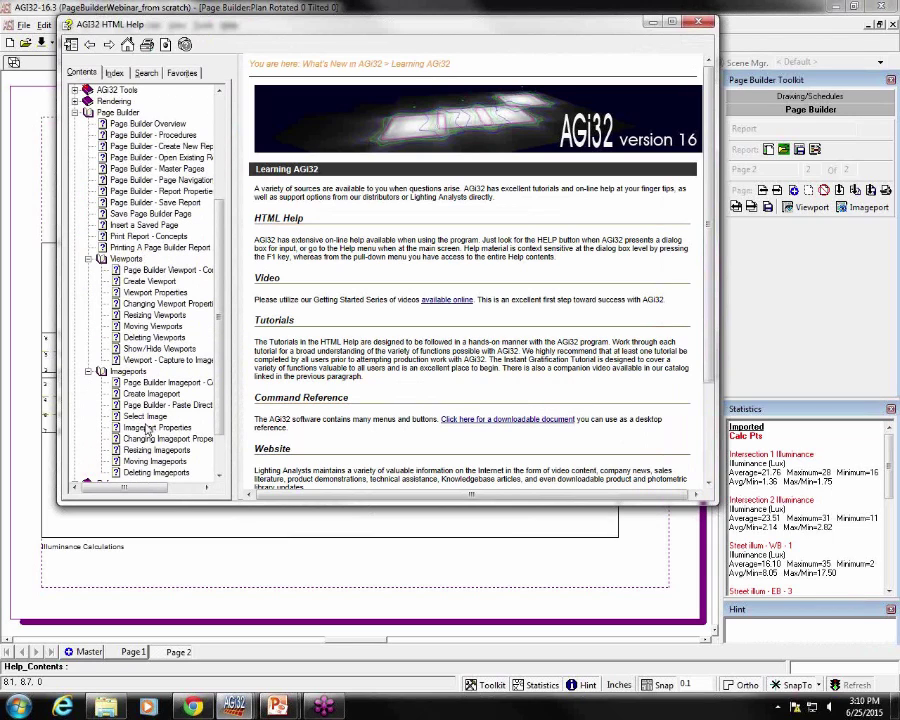